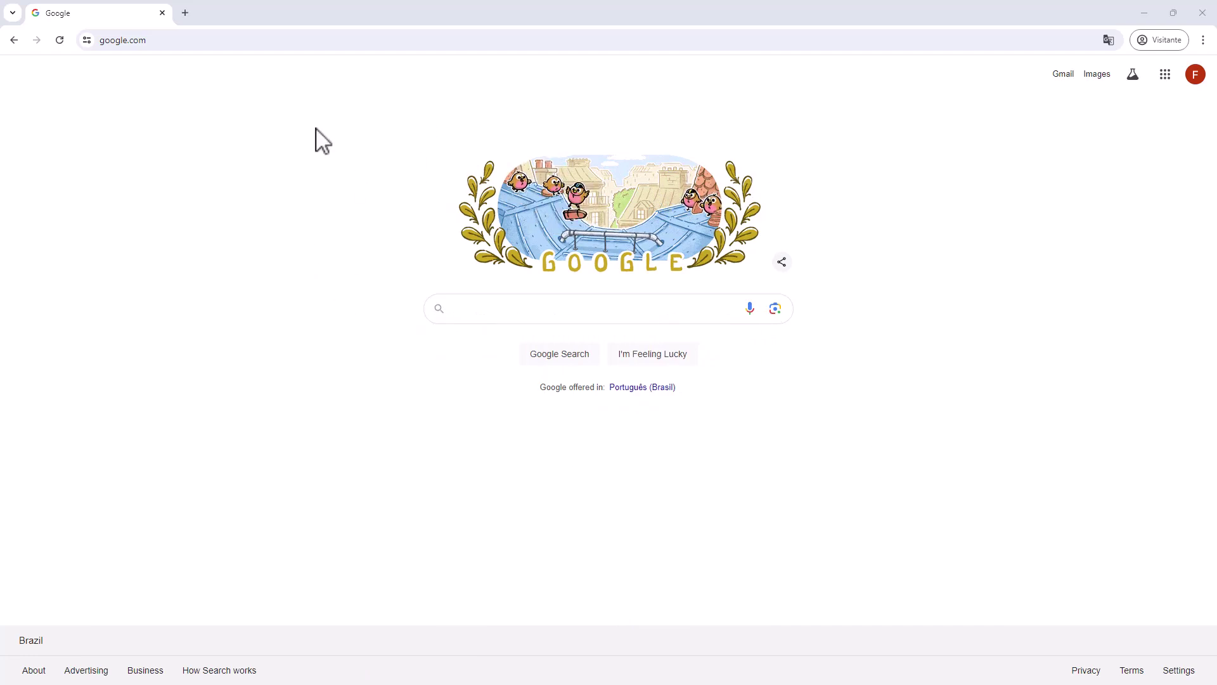
Step: Go to the website youtube.com
{"action": "left_click", "coordinate": [126, 42]}
{"action": "triple_click", "coordinate": [143, 46]}
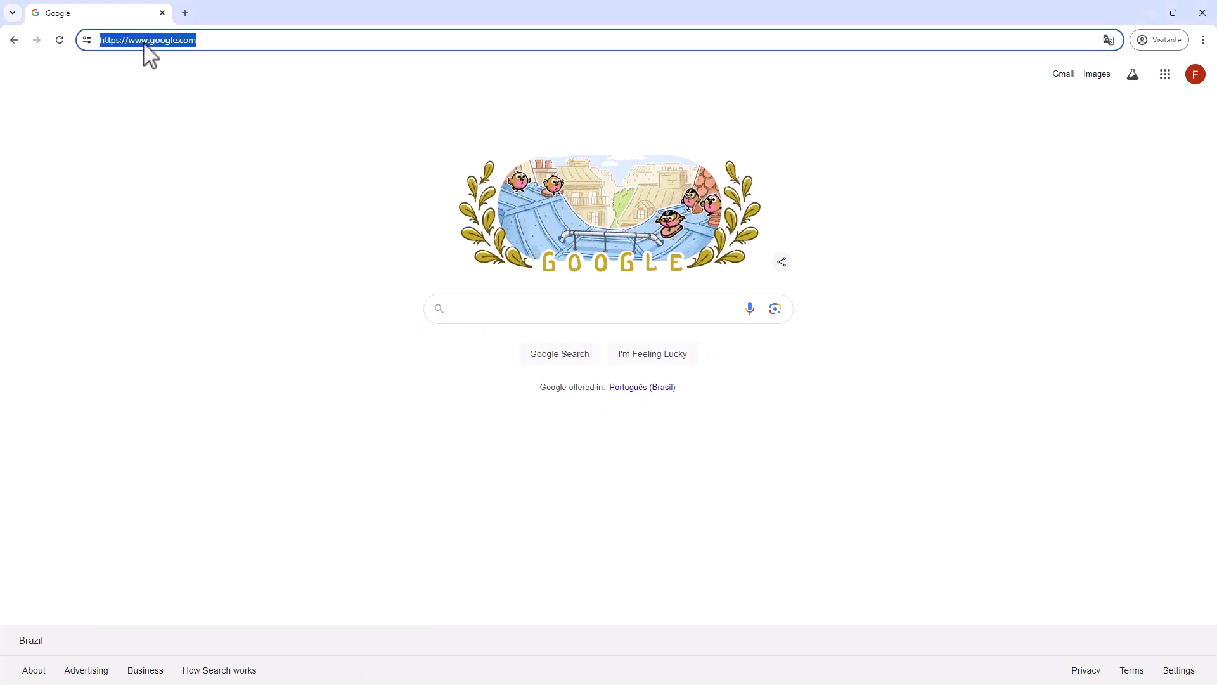
{"action": "type", "text": "youtube.com"}
{"action": "key", "text": "Return"}
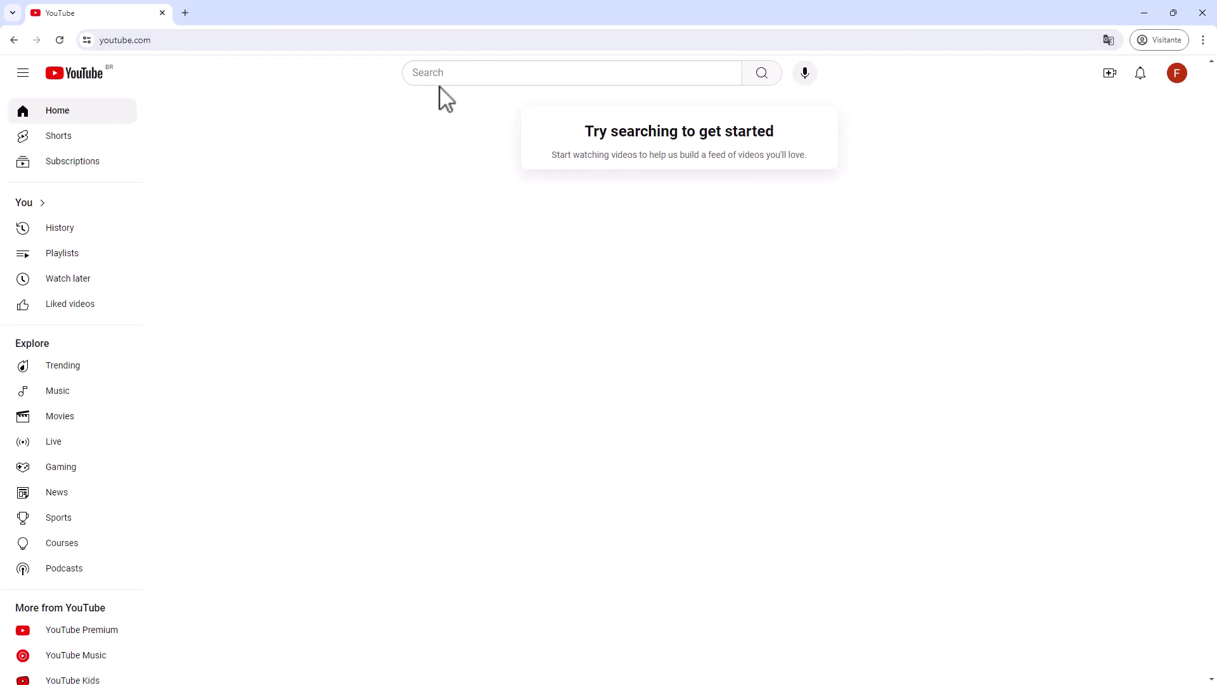
Step: Open YouTube Studio from the account options to bring up the channel creation form
{"action": "left_click", "coordinate": [1174, 76]}
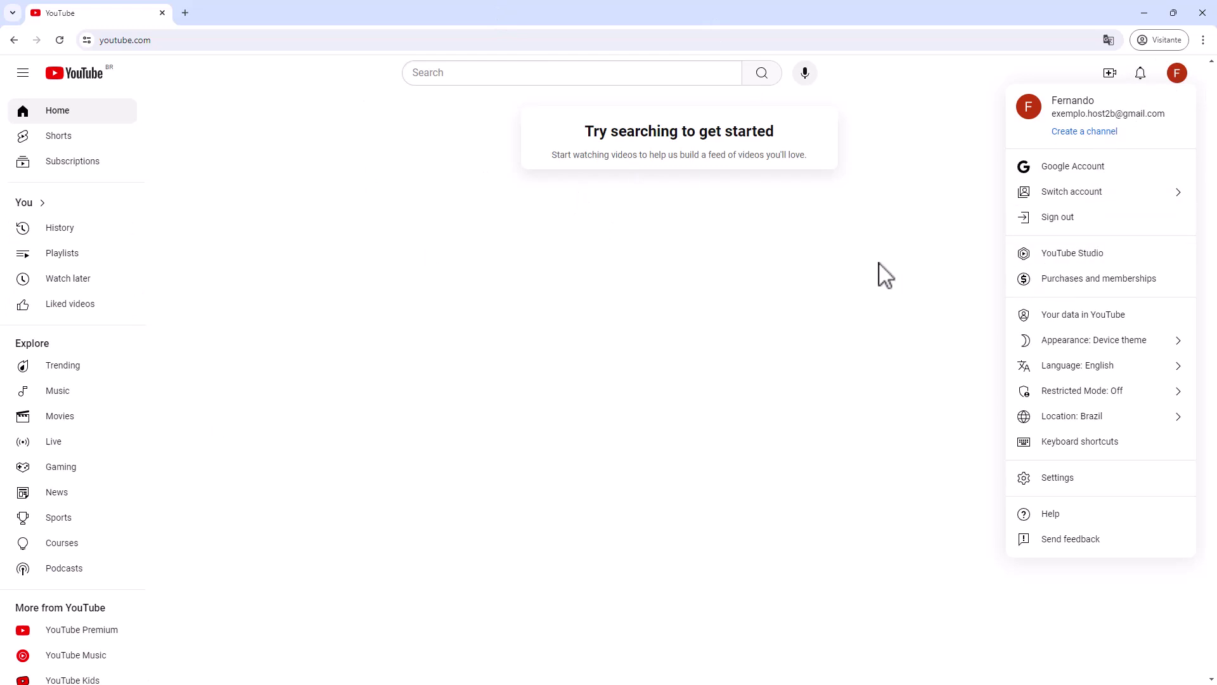
{"action": "left_click", "coordinate": [819, 271]}
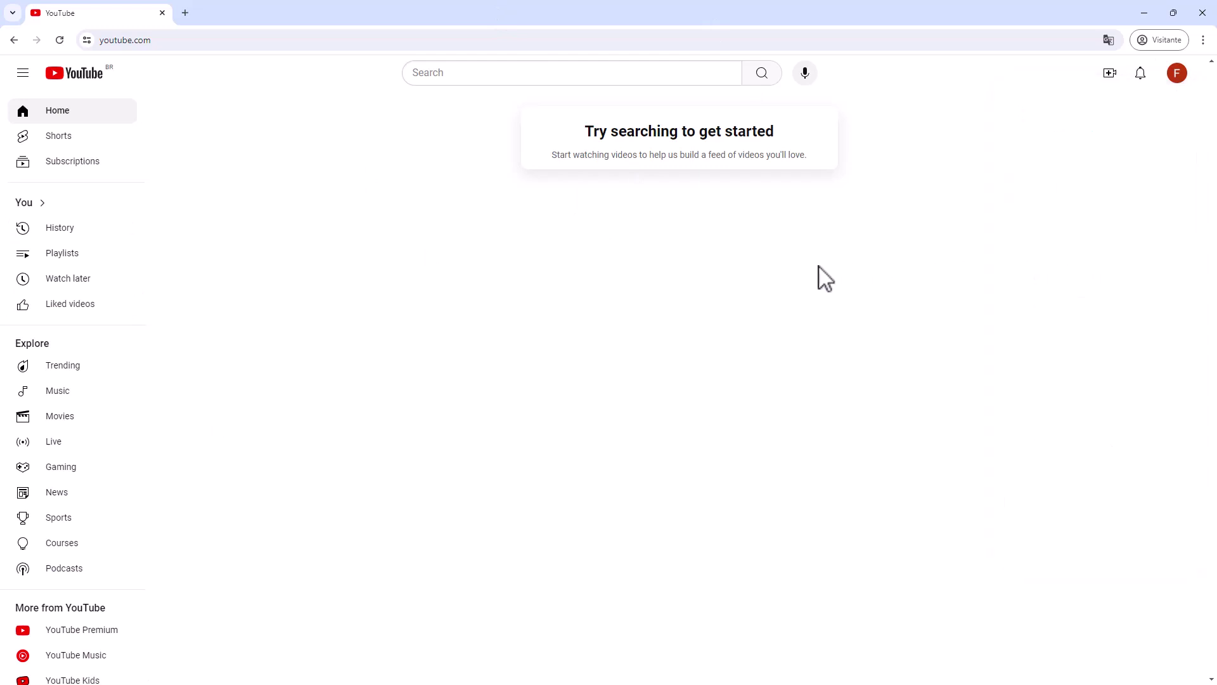
{"action": "left_click", "coordinate": [1179, 76]}
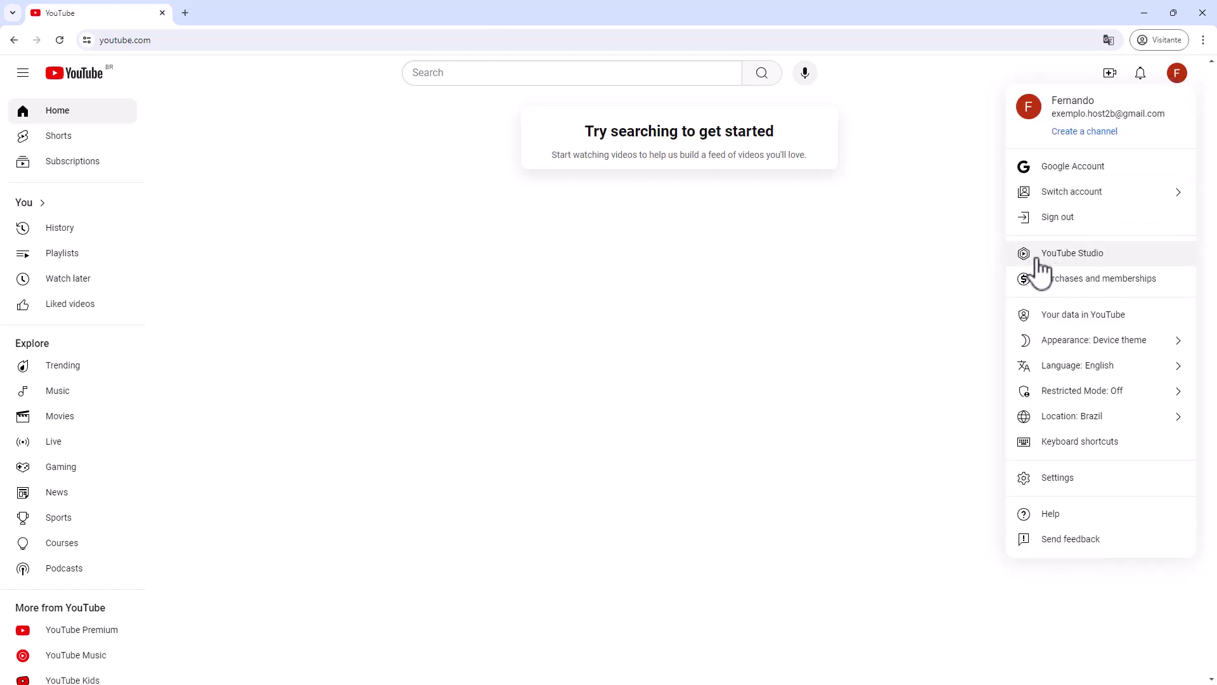
{"action": "left_click", "coordinate": [1092, 259]}
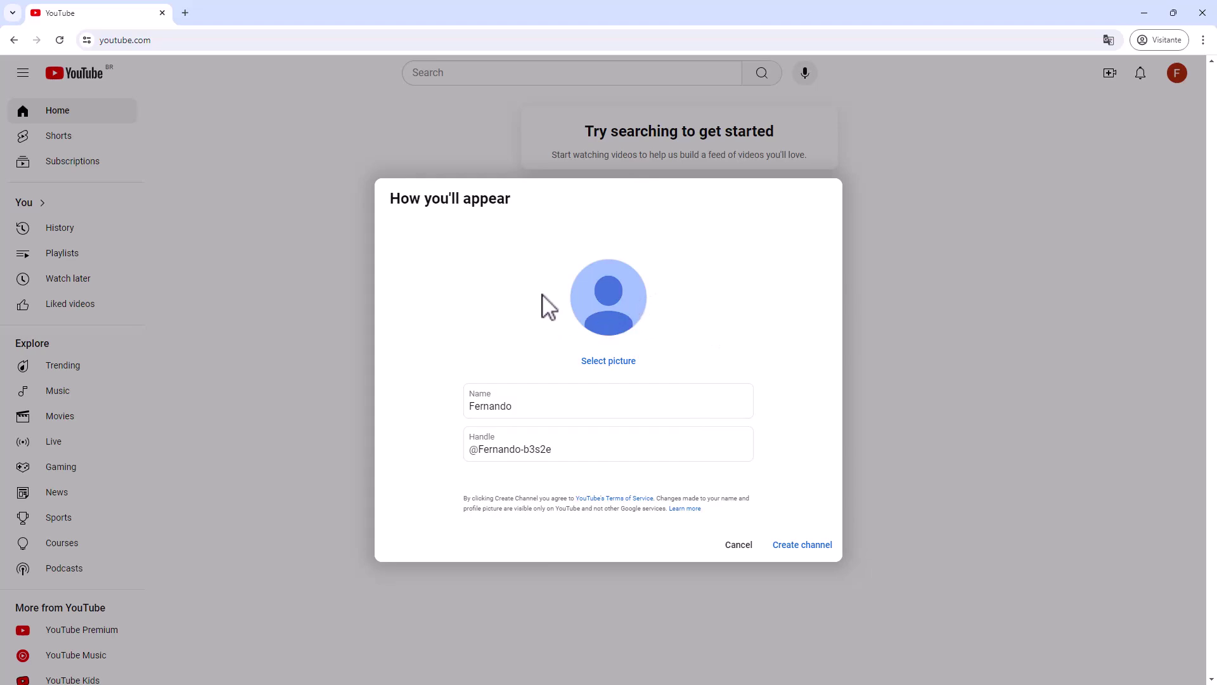
Step: Choose the Gaming headset illustration as the channel's profile picture, keeping its red preset
{"action": "left_click", "coordinate": [609, 366]}
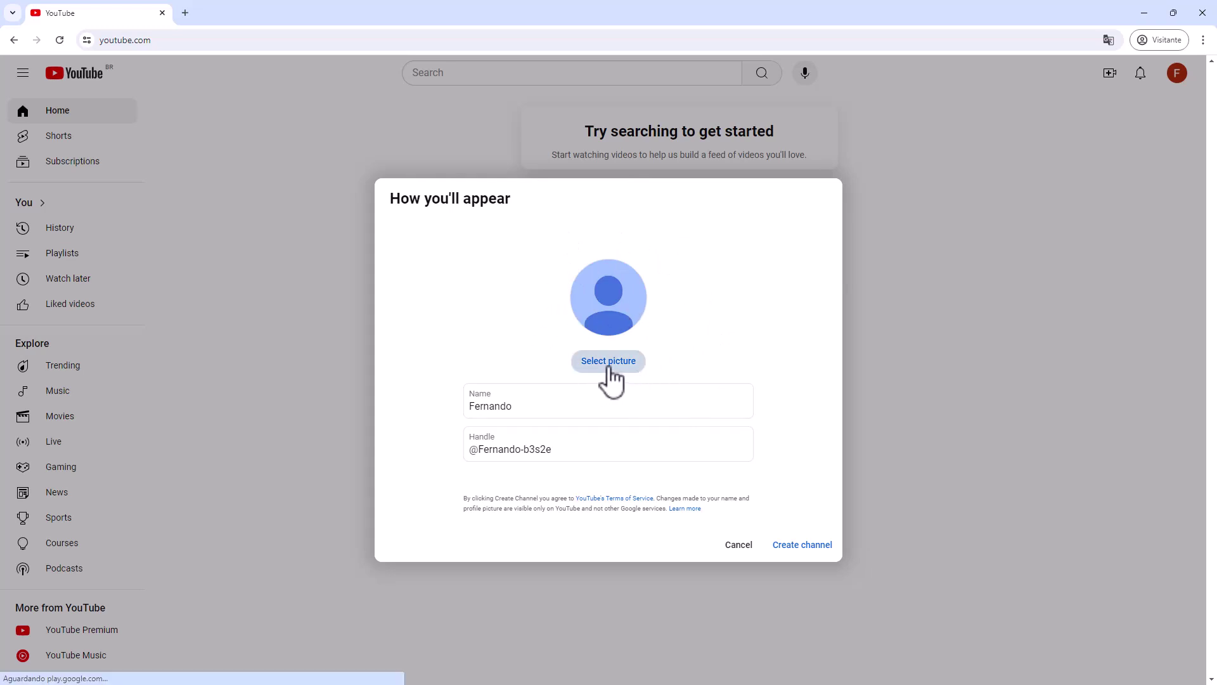
{"action": "scroll", "coordinate": [544, 301], "scroll_direction": "down", "scroll_amount": 4}
{"action": "scroll", "coordinate": [544, 301], "scroll_direction": "down", "scroll_amount": 20}
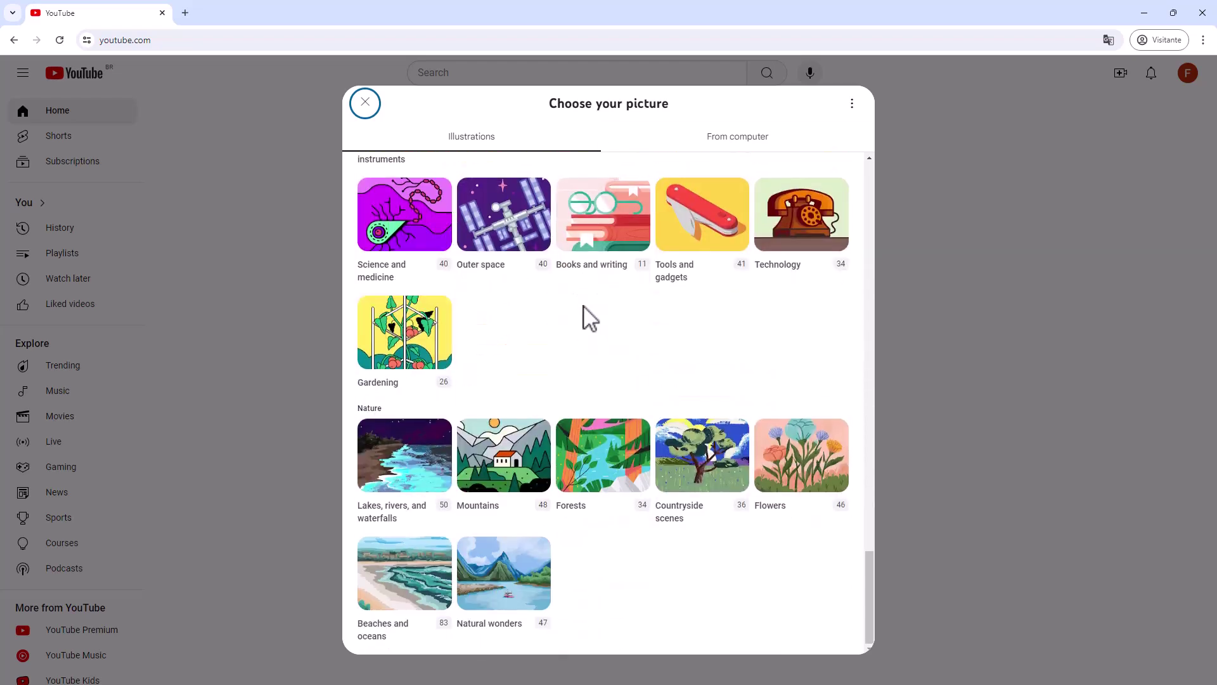
{"action": "scroll", "coordinate": [588, 314], "scroll_direction": "up", "scroll_amount": 20}
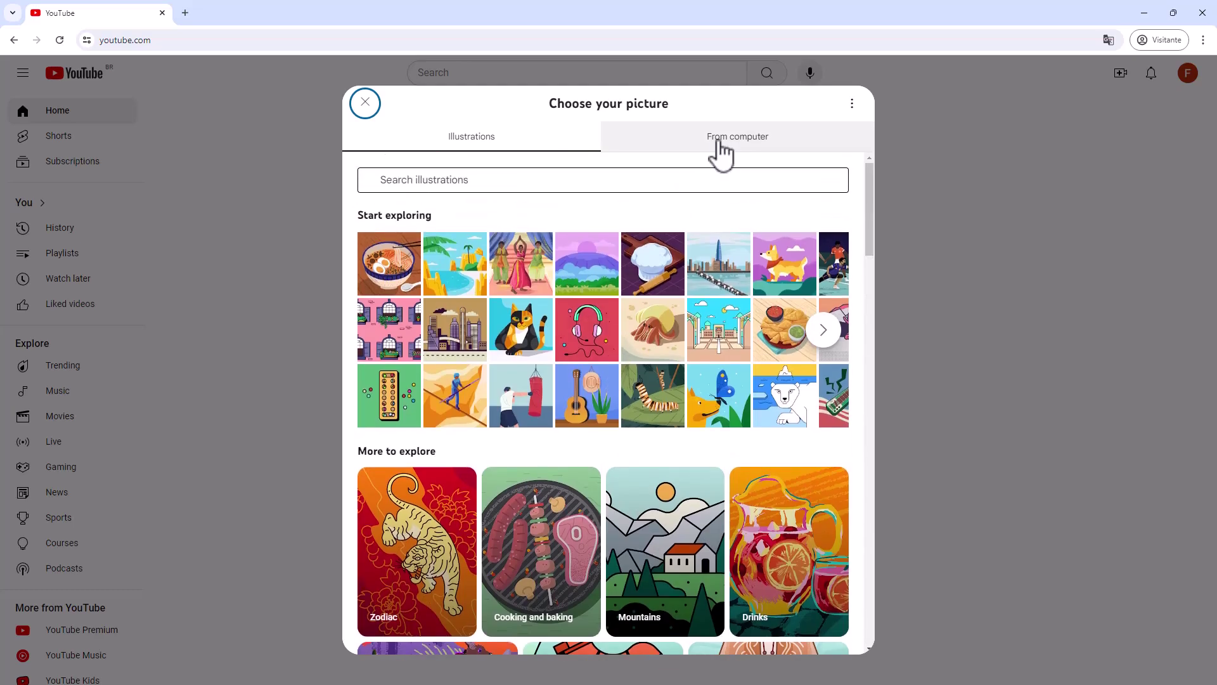
{"action": "left_click", "coordinate": [716, 140]}
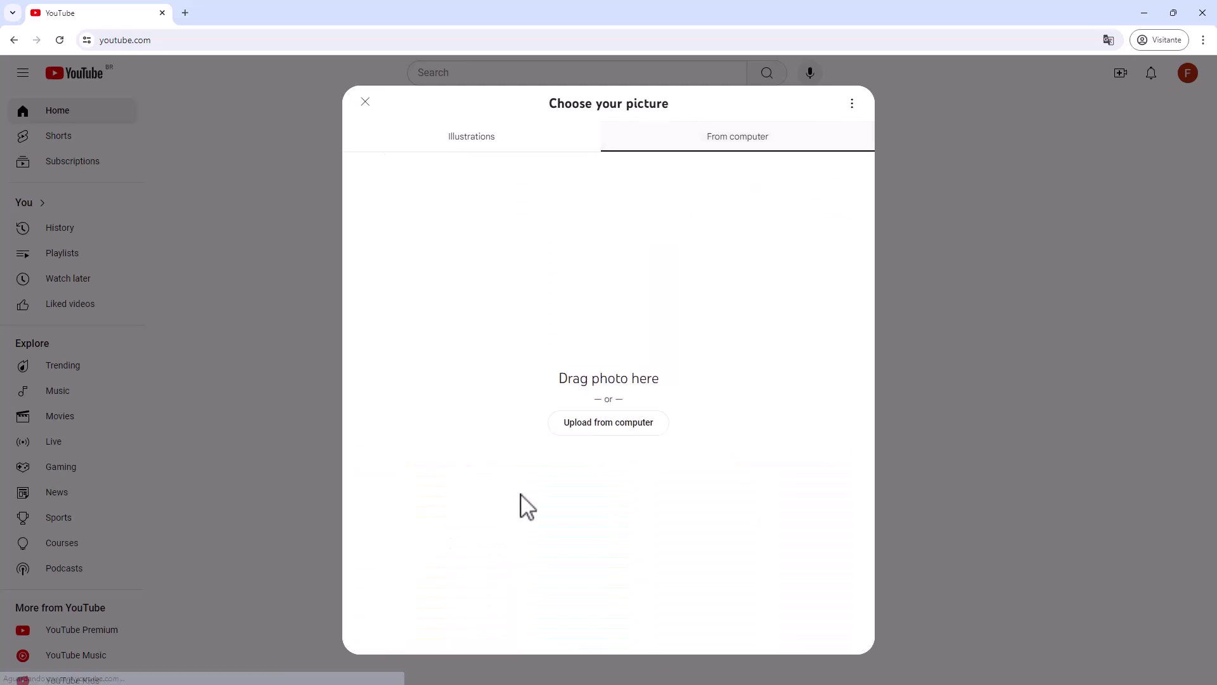
{"action": "left_click", "coordinate": [494, 151]}
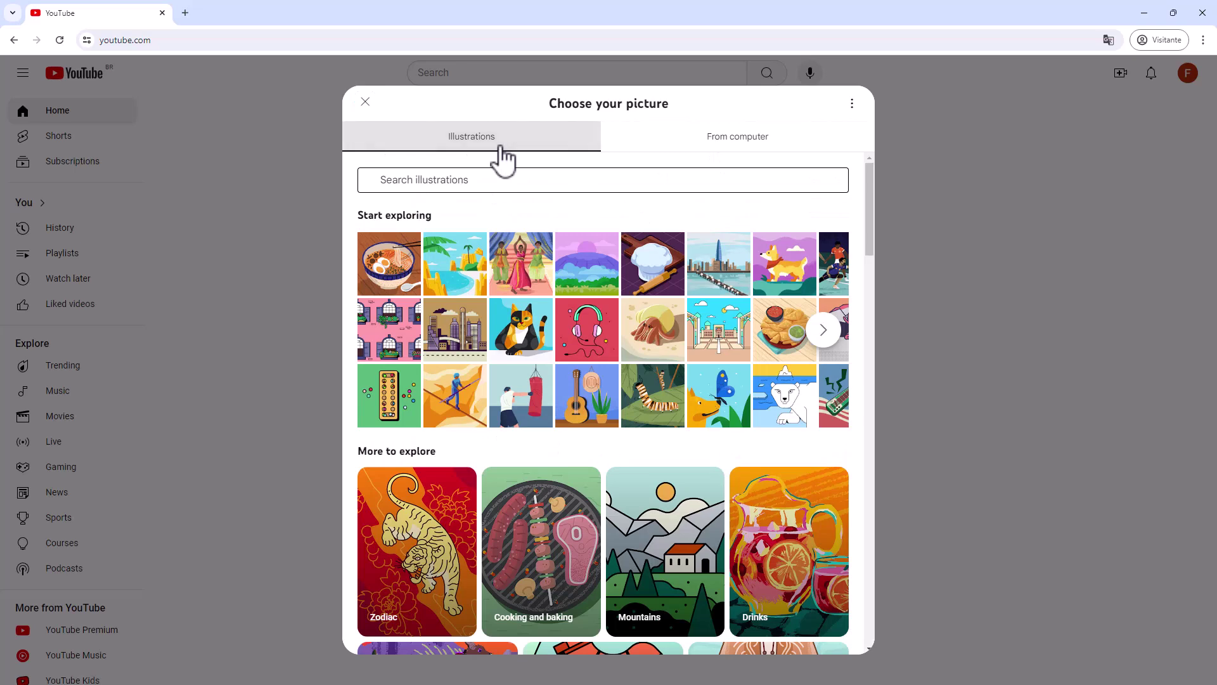
{"action": "left_click", "coordinate": [587, 340]}
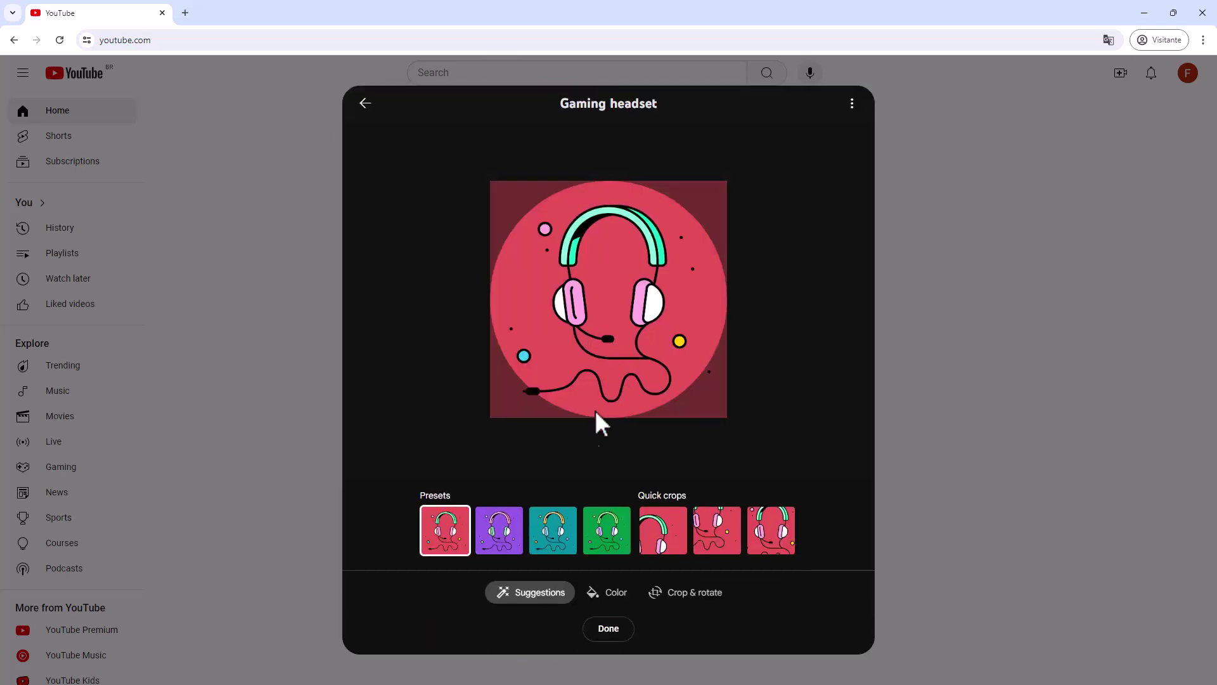
{"action": "left_click", "coordinate": [608, 629]}
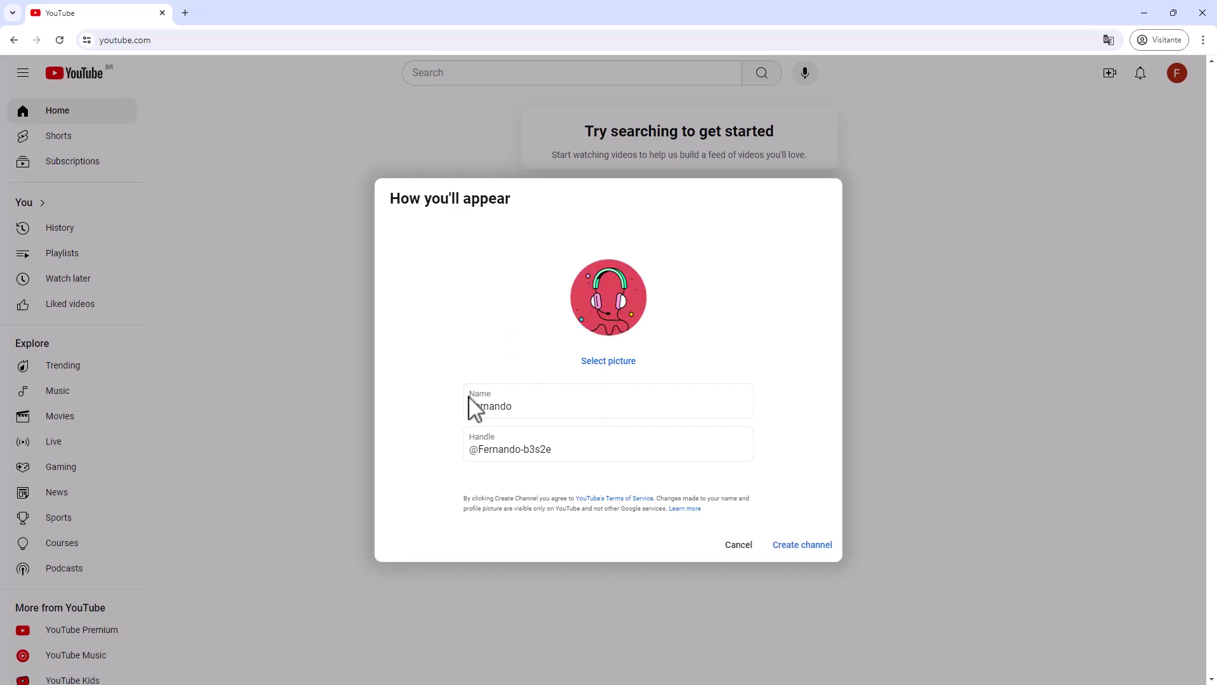
Step: Add the word Tutorial after the first name in the channel's name
{"action": "left_click", "coordinate": [485, 407]}
{"action": "double_click", "coordinate": [494, 407]}
{"action": "left_click", "coordinate": [547, 413]}
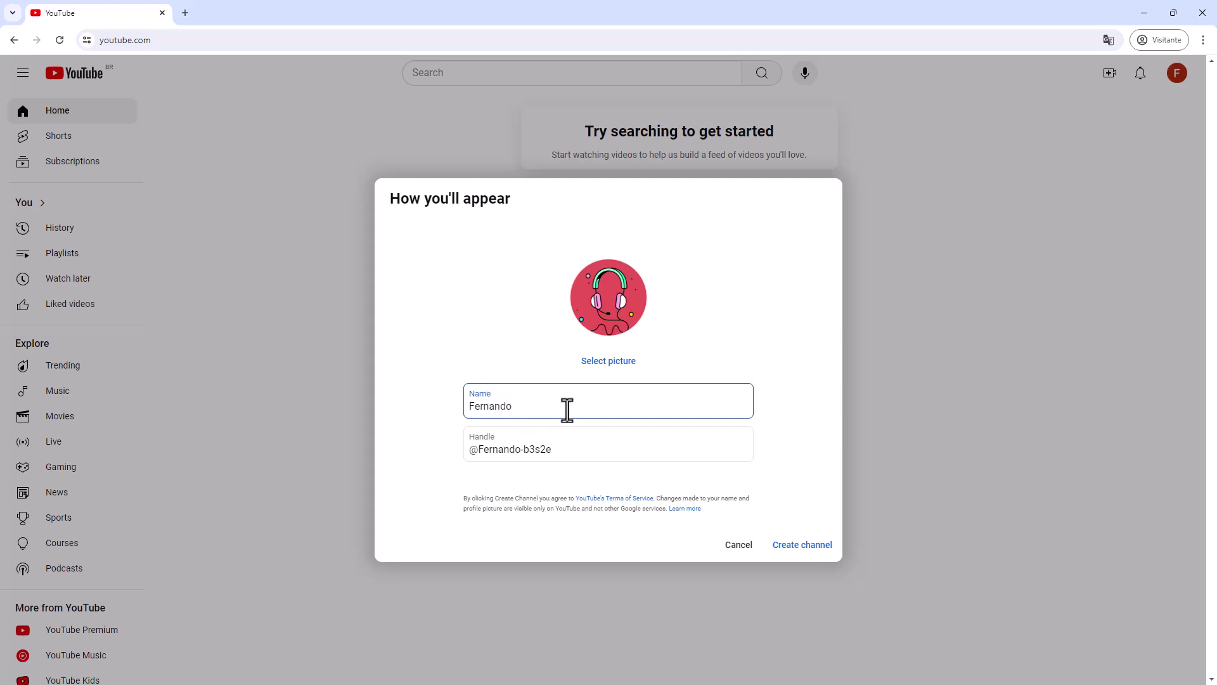
{"action": "double_click", "coordinate": [494, 407]}
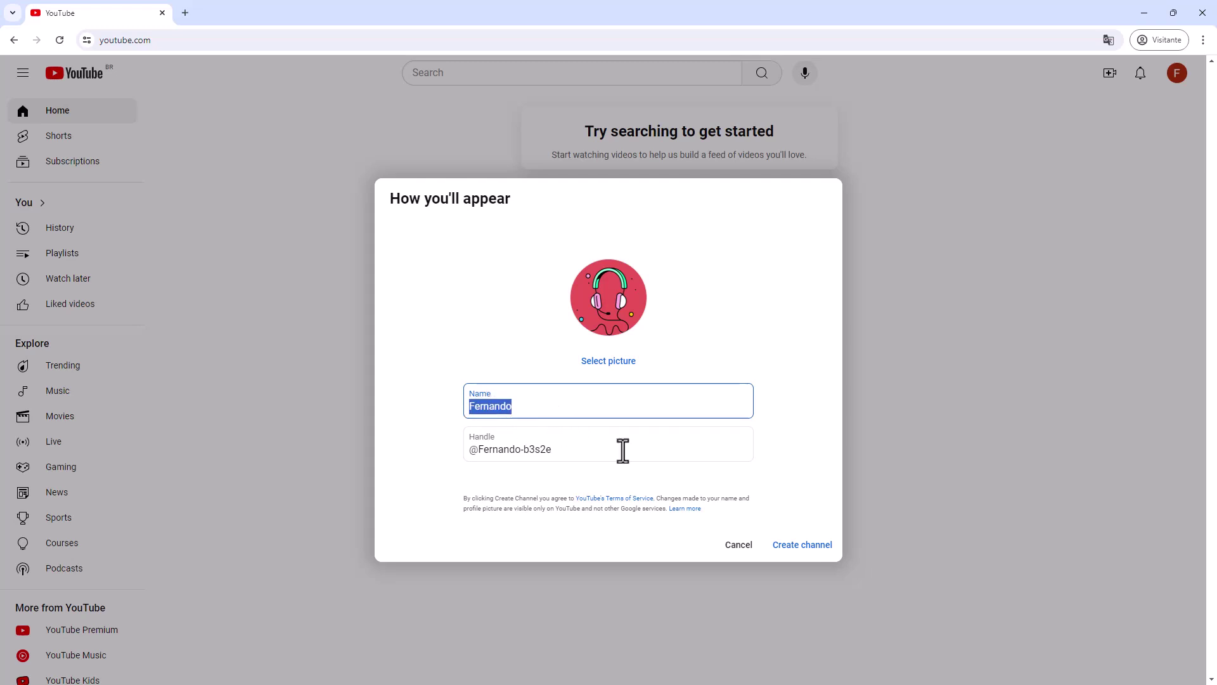
{"action": "left_click", "coordinate": [602, 415]}
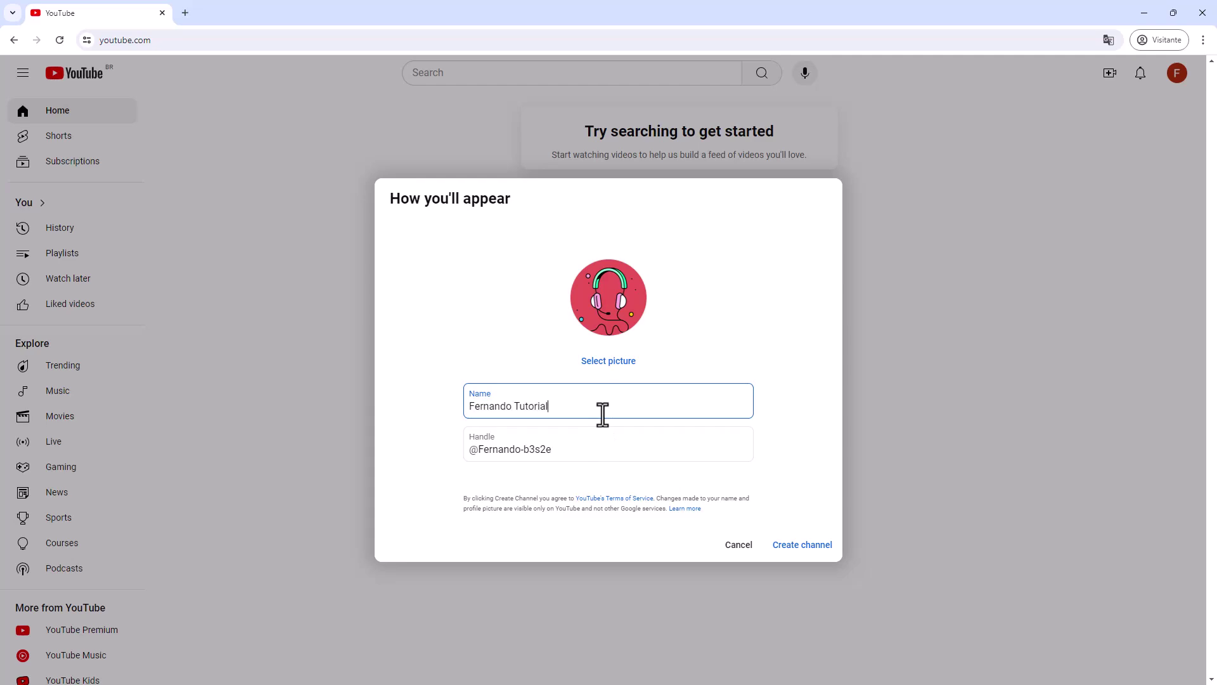
{"action": "left_click", "coordinate": [467, 436]}
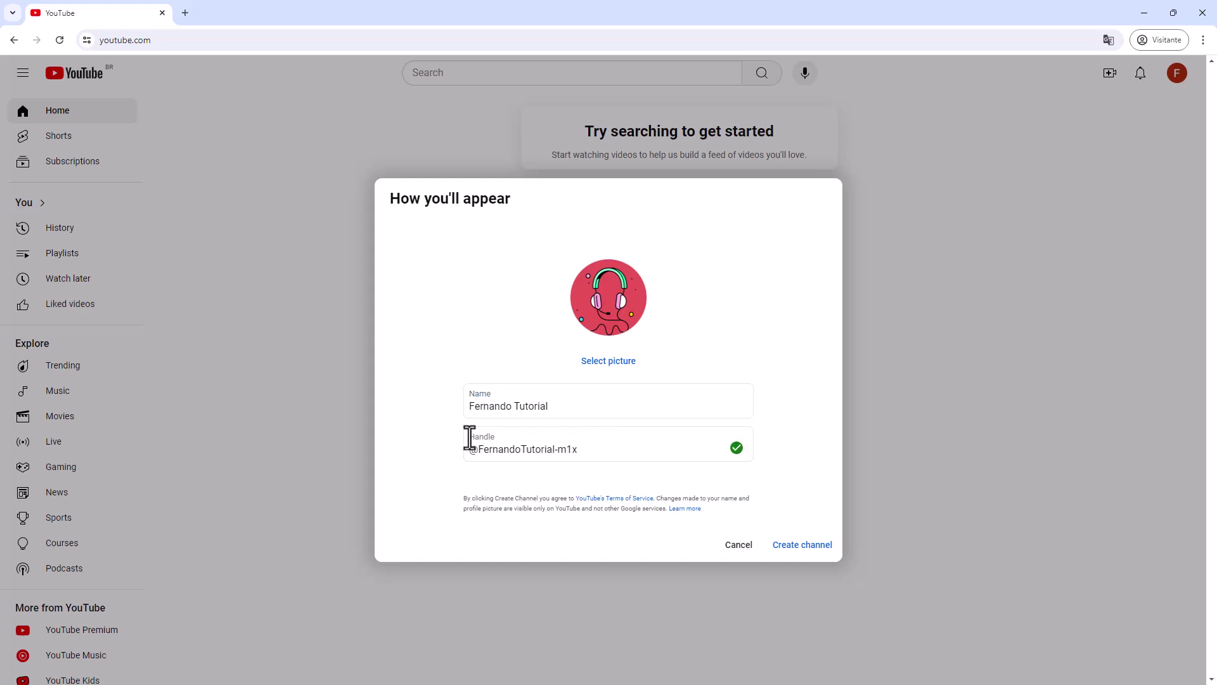
Step: Remove the "-m1x" ending from the suggested channel handle
{"action": "double_click", "coordinate": [526, 454]}
{"action": "left_click", "coordinate": [577, 455]}
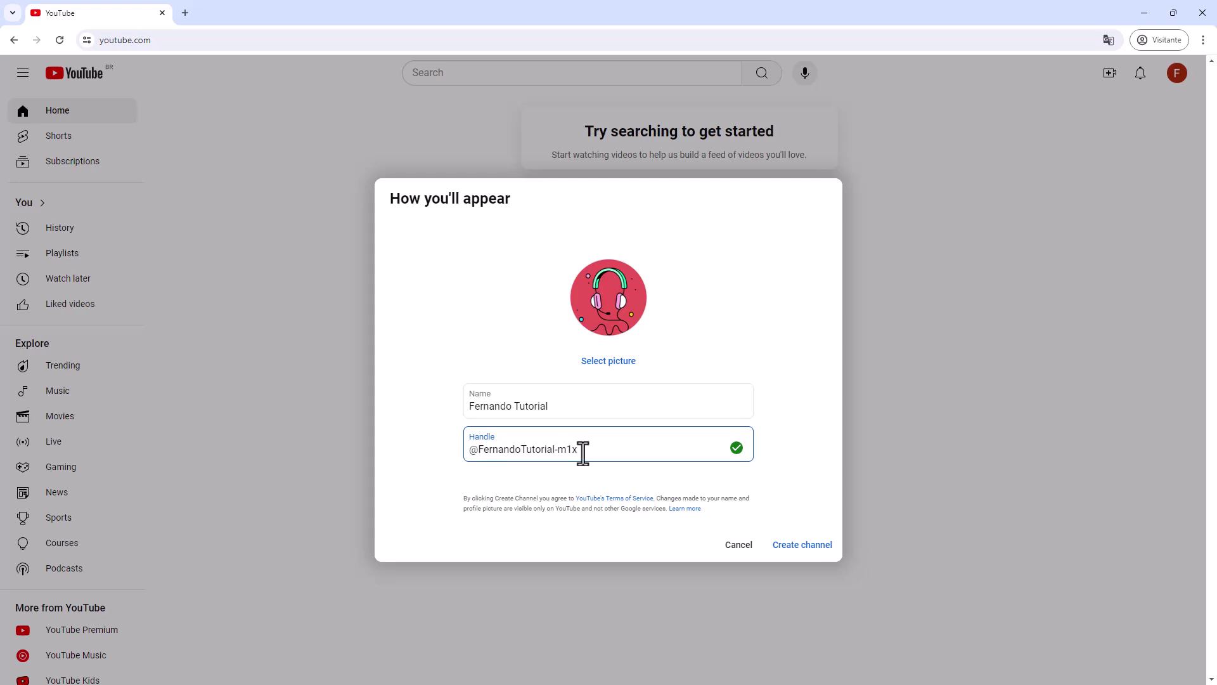
{"action": "left_click_drag", "start_coordinate": [583, 453], "coordinate": [565, 453]}
{"action": "type", "text": "-m1"}
{"action": "key", "text": "BackSpace"}
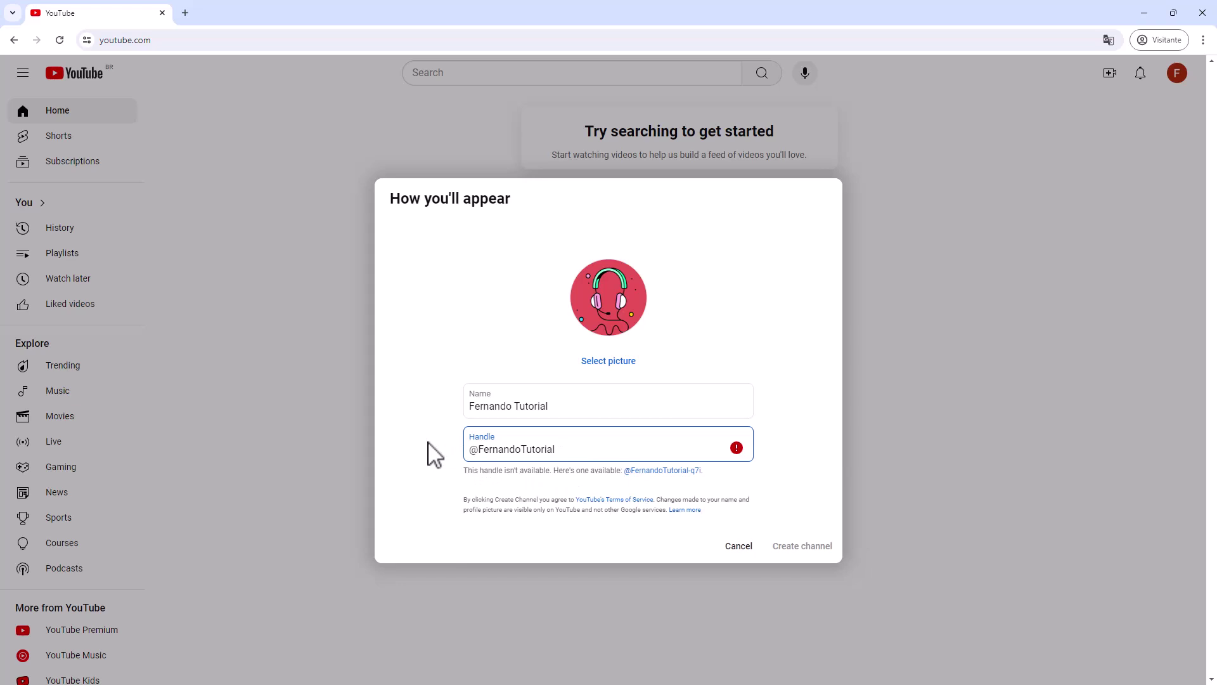
{"action": "left_click", "coordinate": [426, 454]}
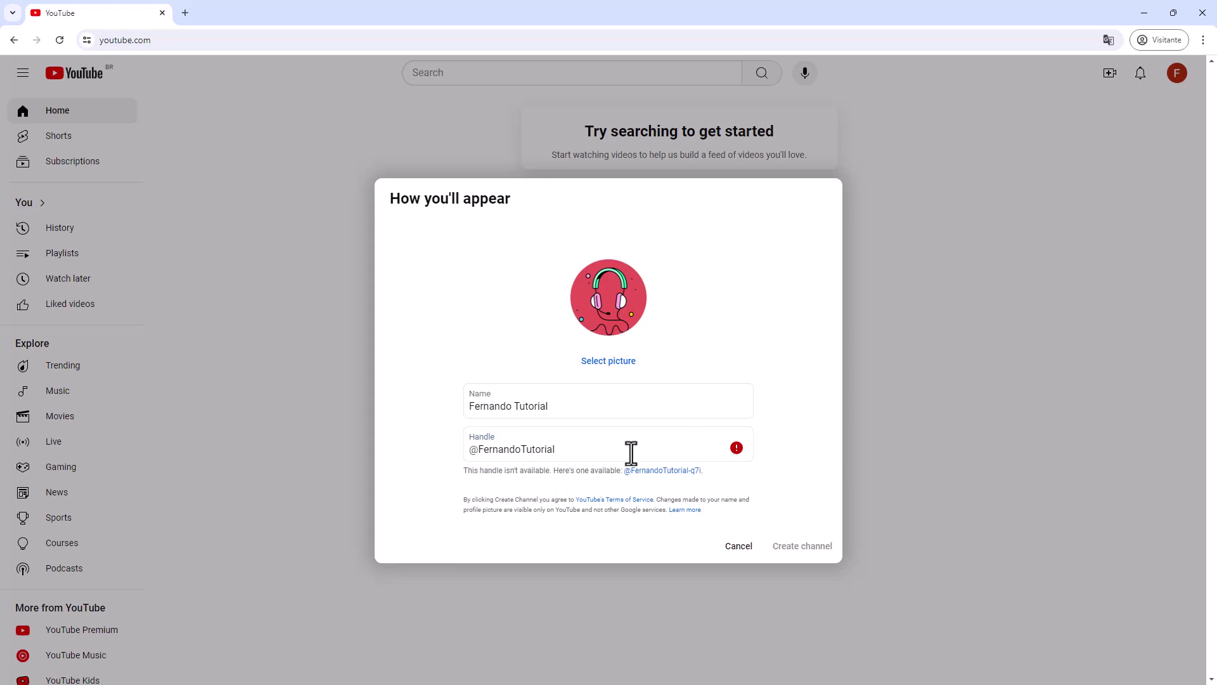
Step: Append H2b to the channel handle and create the channel, continuing to the Studio dashboard
{"action": "left_click", "coordinate": [595, 452]}
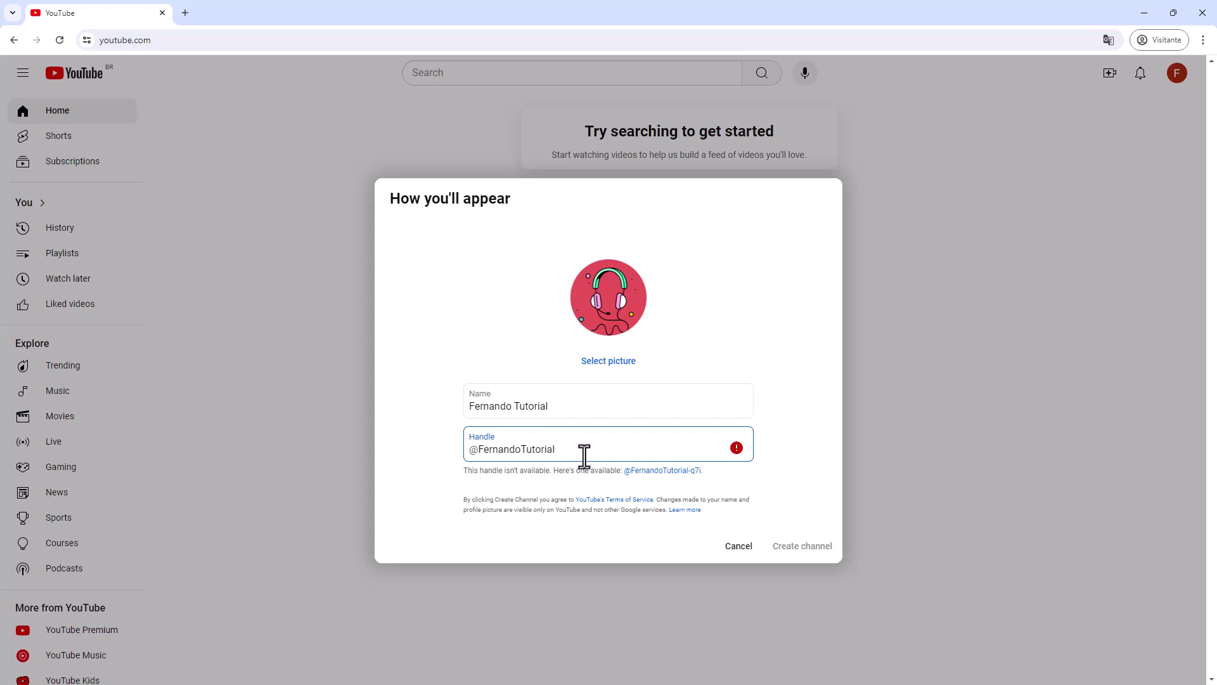
{"action": "type", "text": "H2b"}
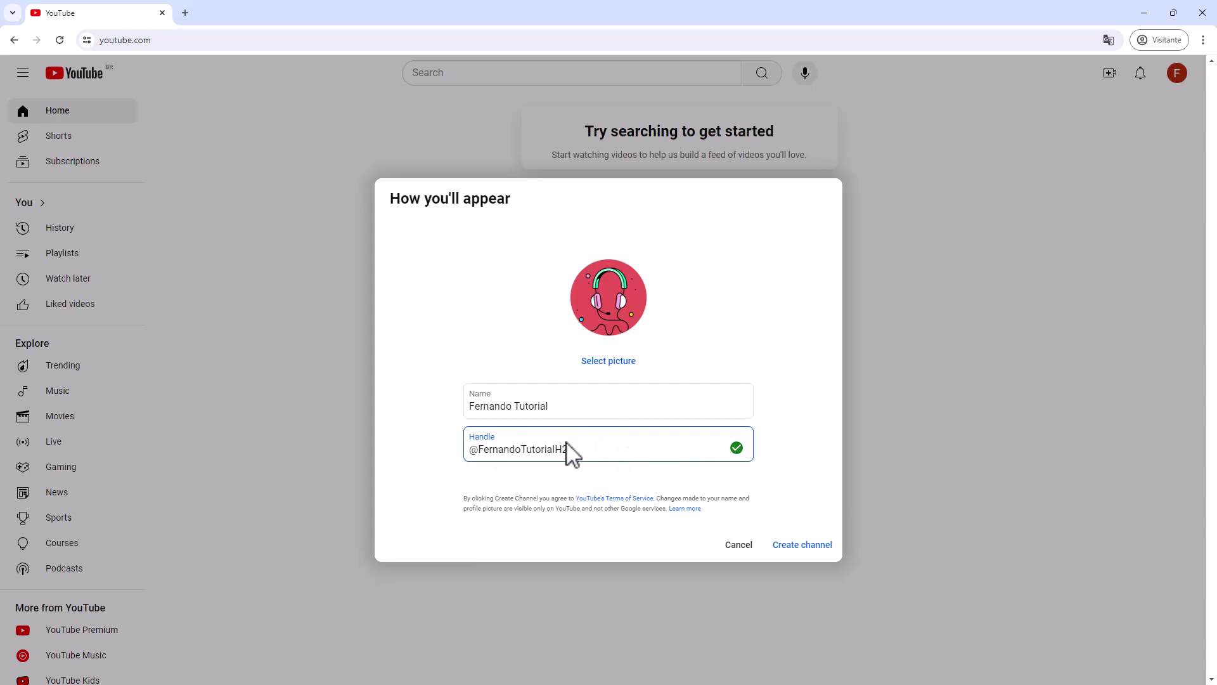
{"action": "left_click", "coordinate": [423, 381]}
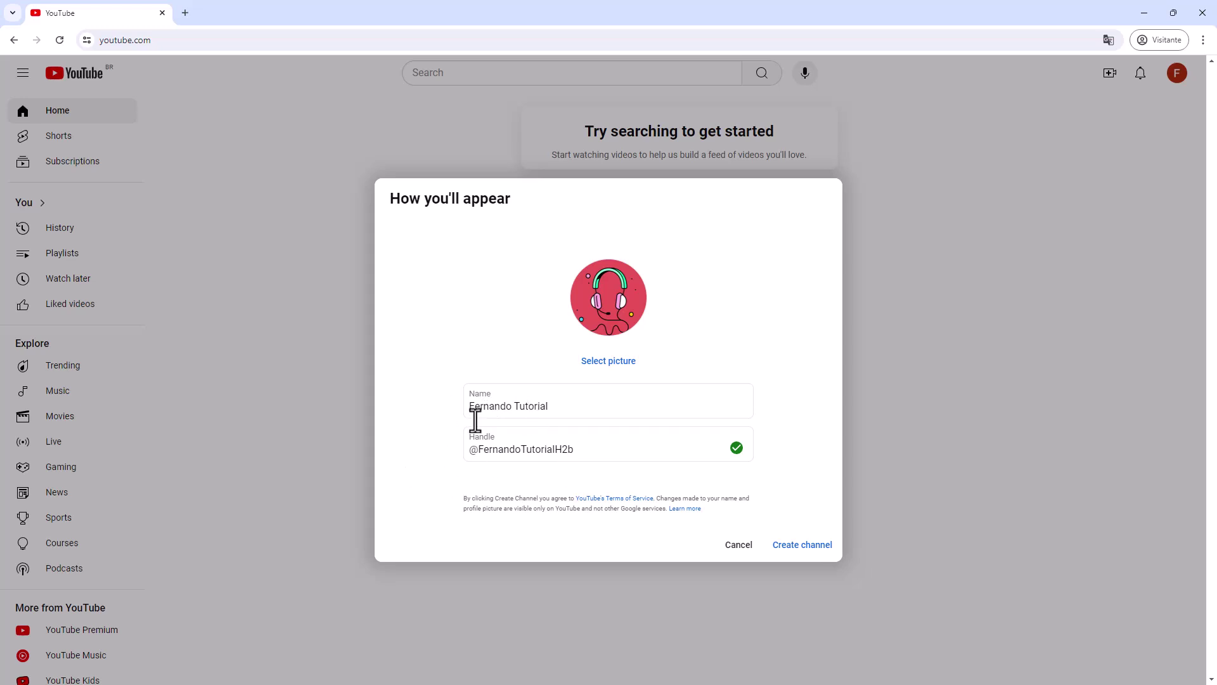
{"action": "left_click", "coordinate": [809, 547]}
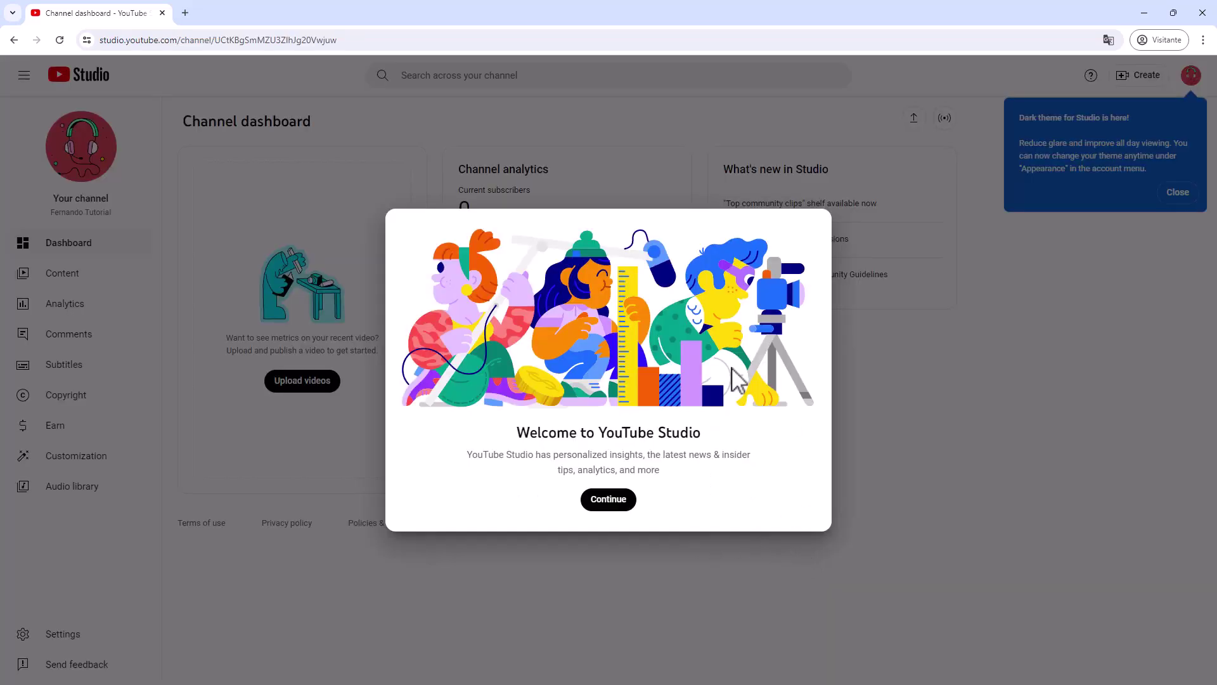
{"action": "left_click", "coordinate": [607, 504]}
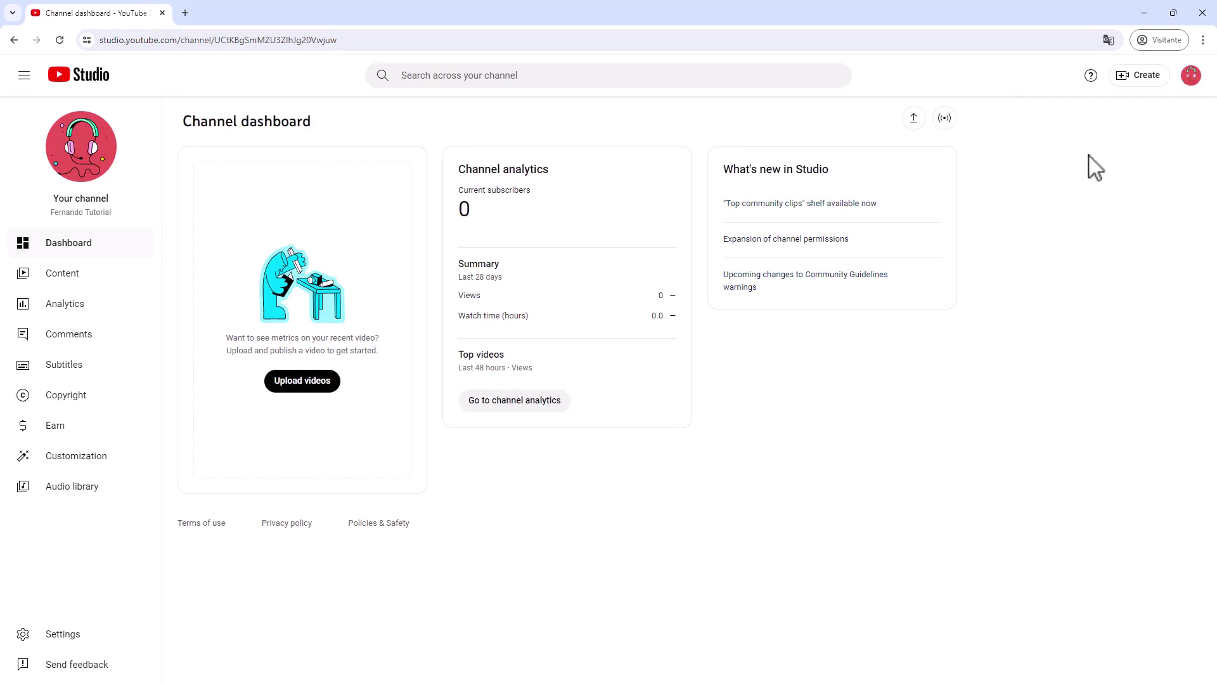
Step: View the new channel's own page, and look at the video upload dialog without uploading anything
{"action": "left_click", "coordinate": [1190, 79]}
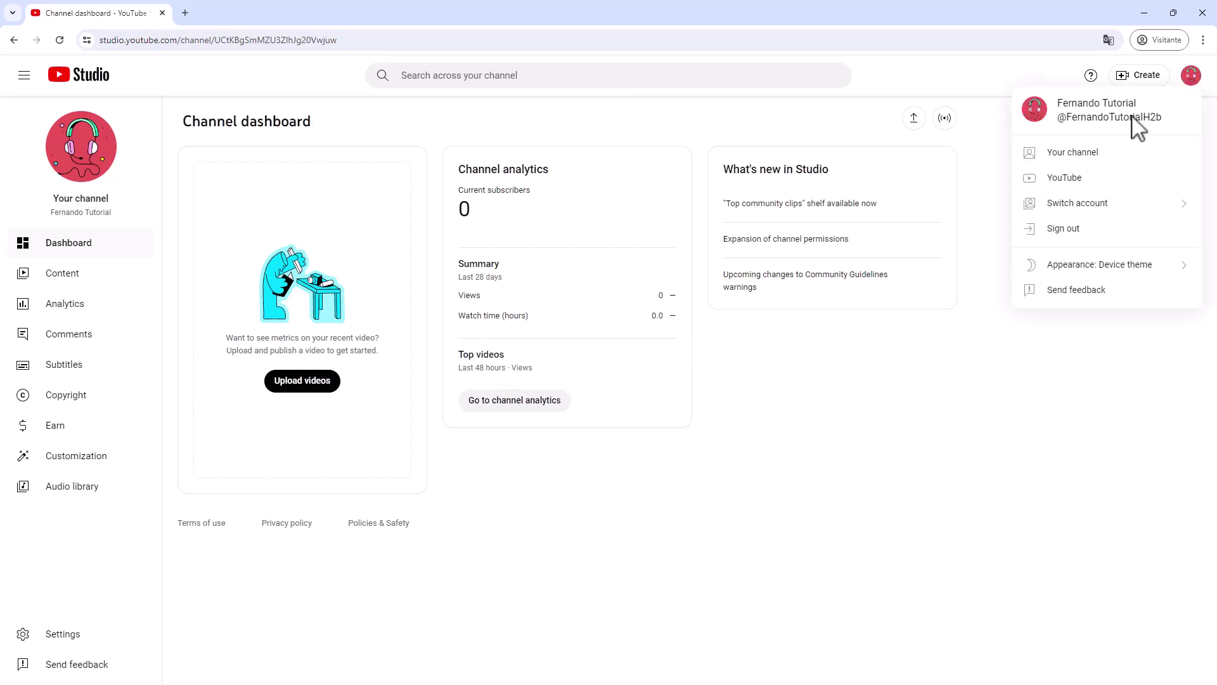
{"action": "left_click", "coordinate": [1093, 158]}
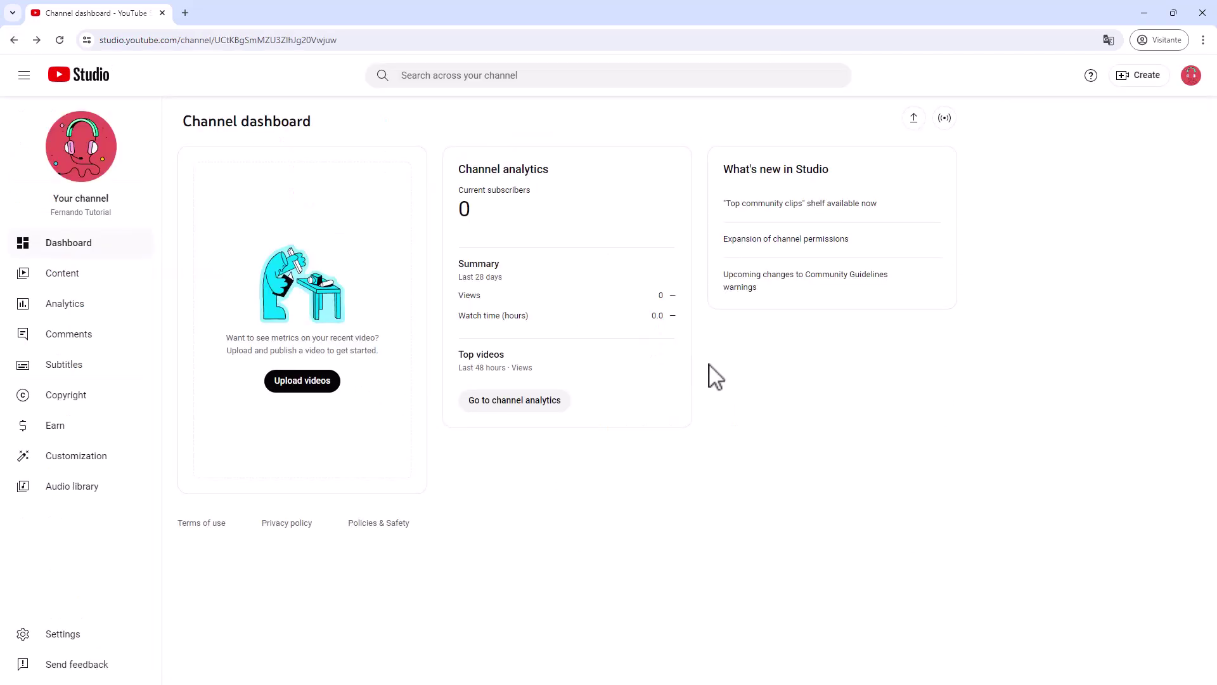
{"action": "left_click", "coordinate": [298, 383]}
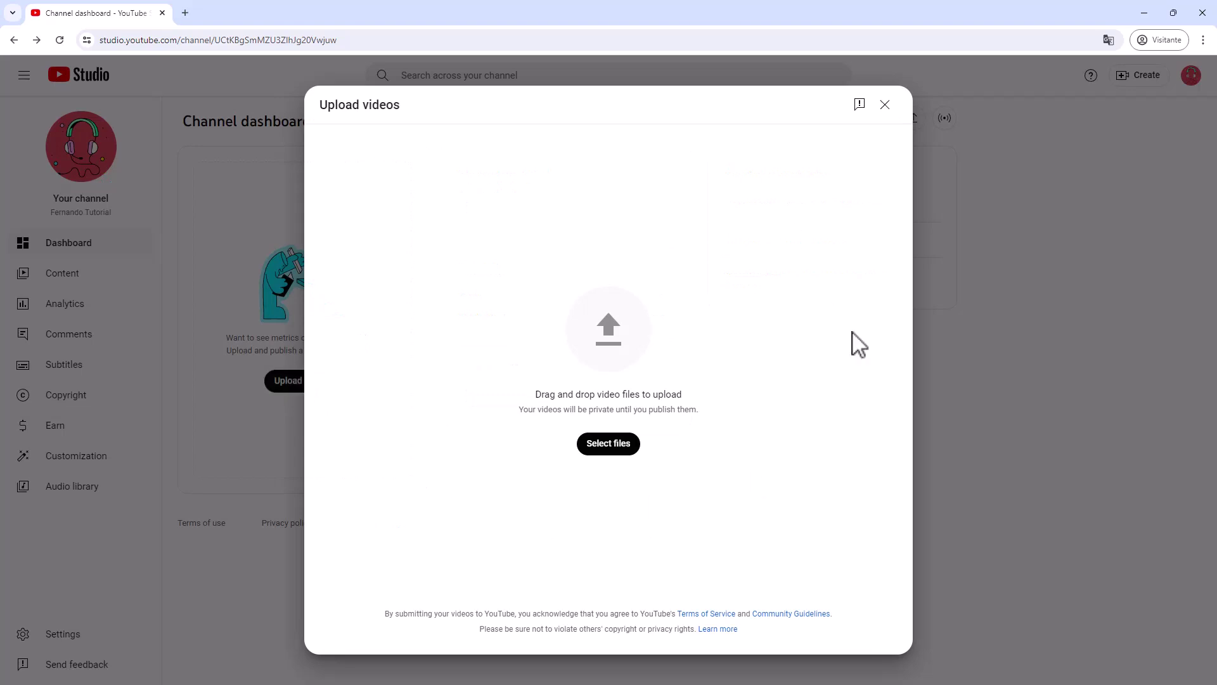
{"action": "left_click", "coordinate": [179, 284]}
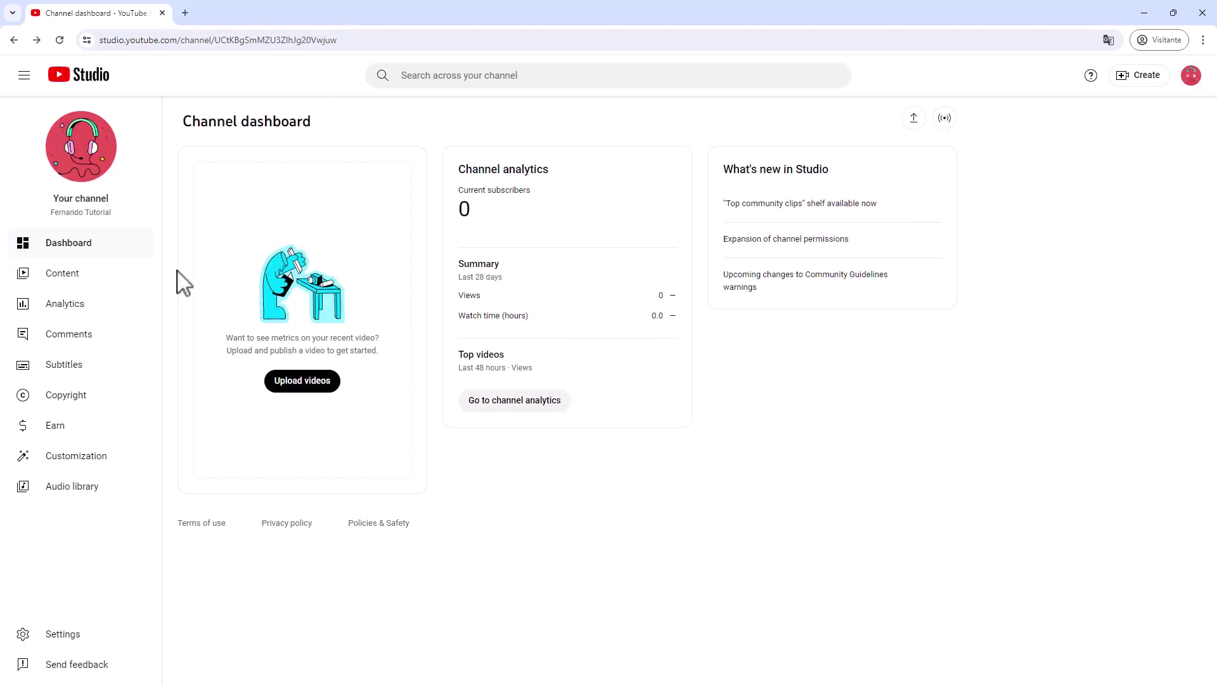
Step: Look through the channel's Content, Analytics and Comments pages in the Studio
{"action": "left_click", "coordinate": [50, 277]}
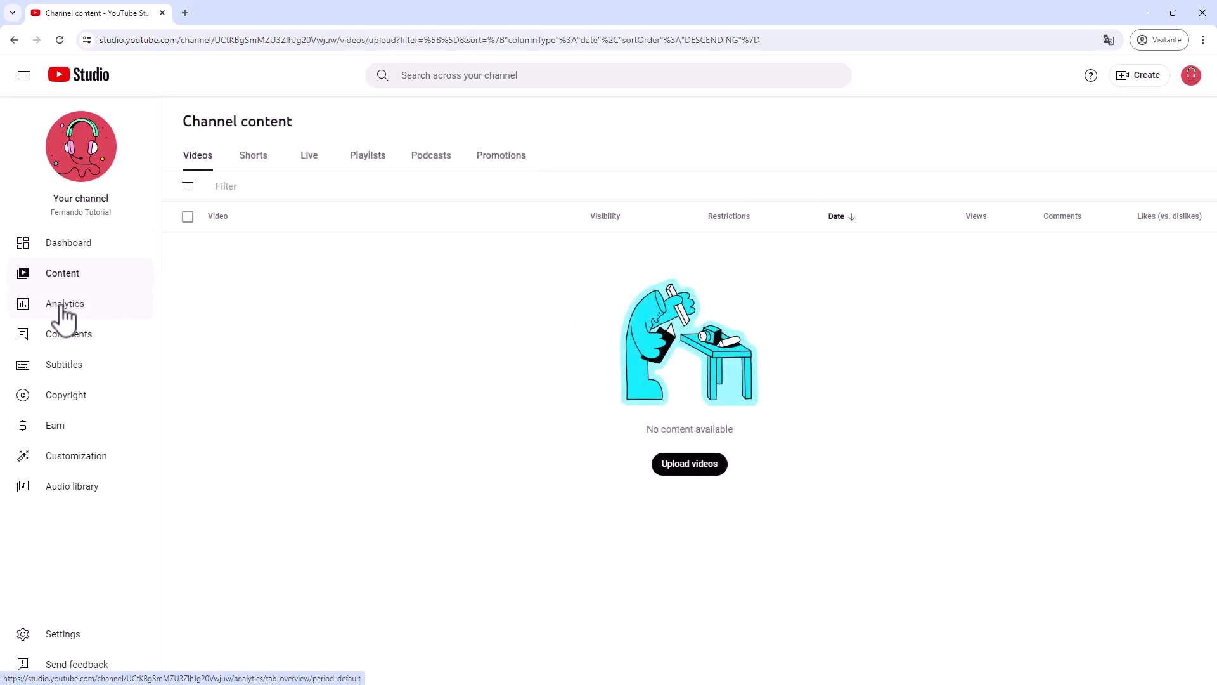
{"action": "left_click", "coordinate": [63, 308]}
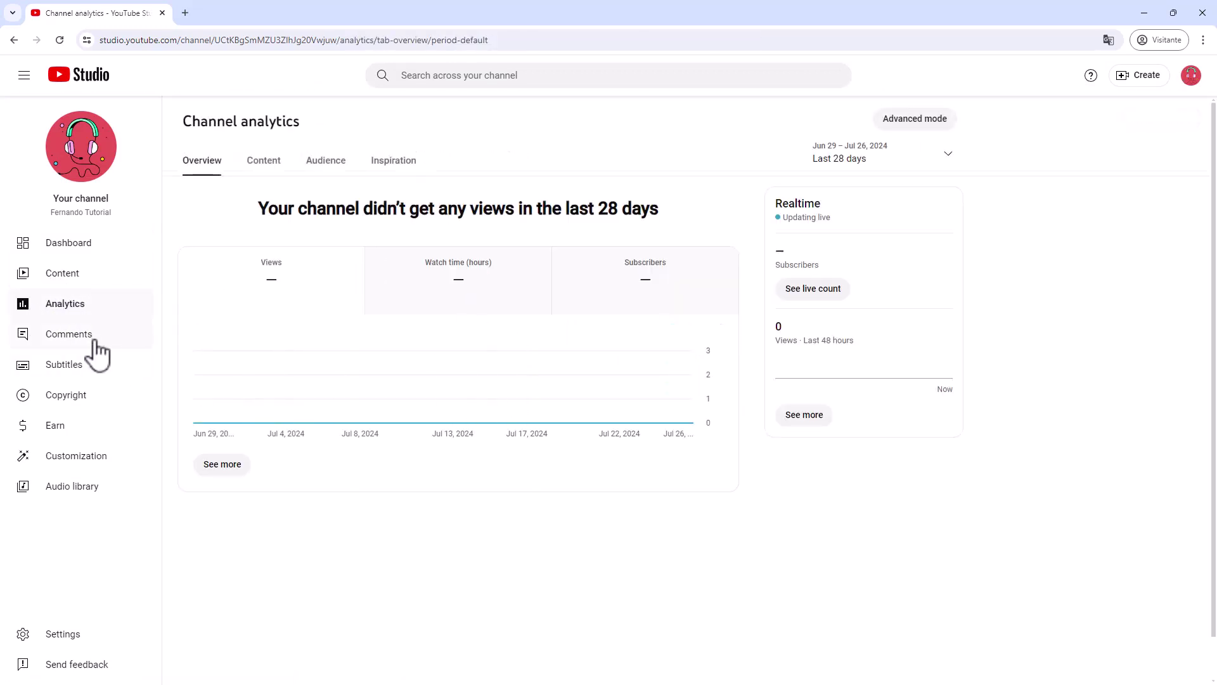
{"action": "left_click", "coordinate": [77, 343]}
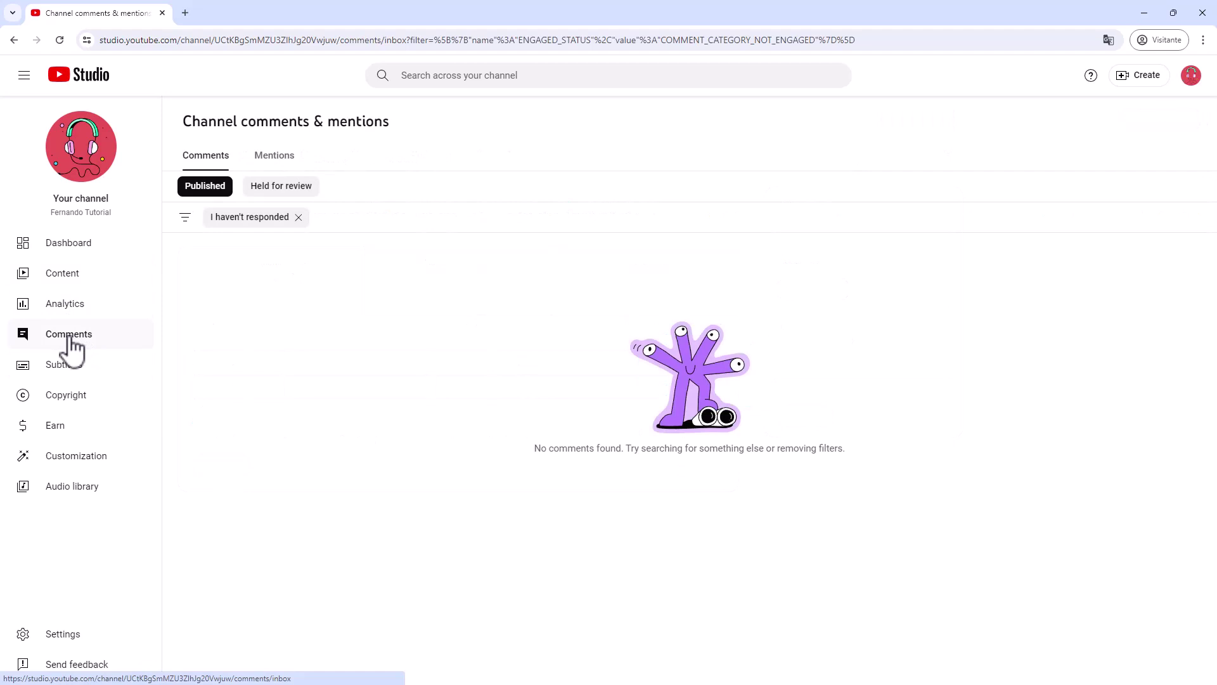